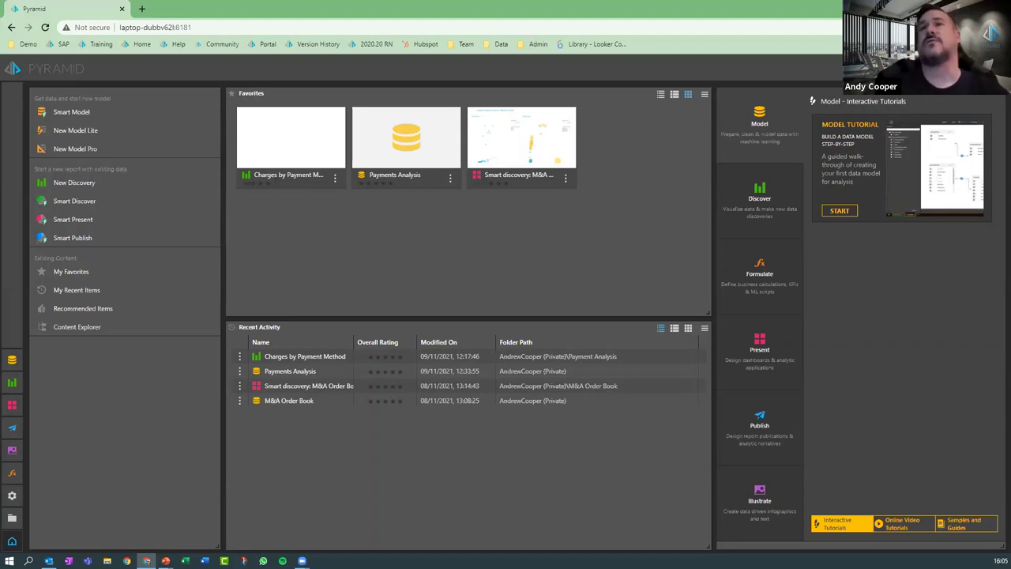
Open a New Discovery (Discovery12) listing the recent Payments Analysis and M&A Order Book models
click(776, 212)
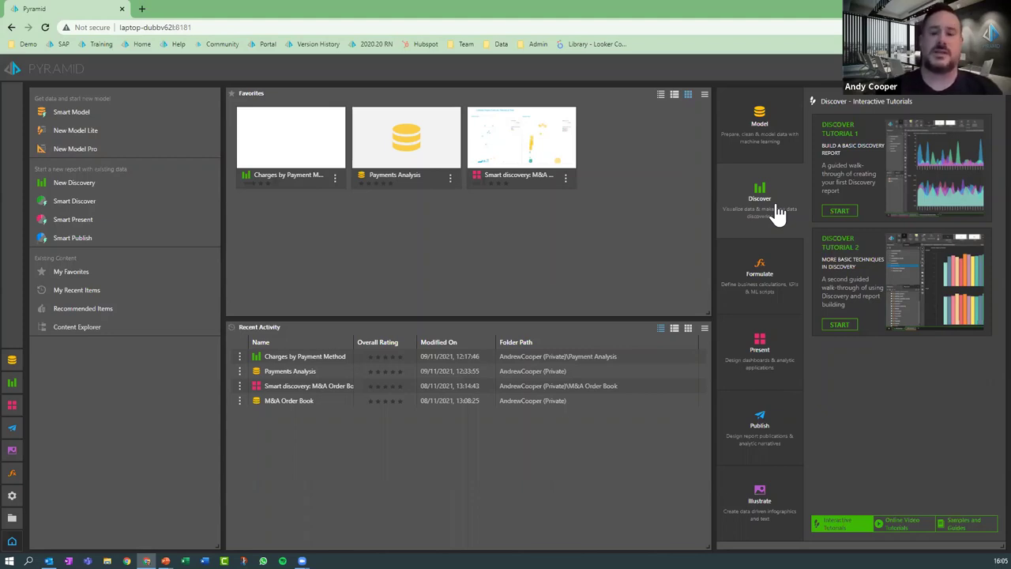
click(11, 387)
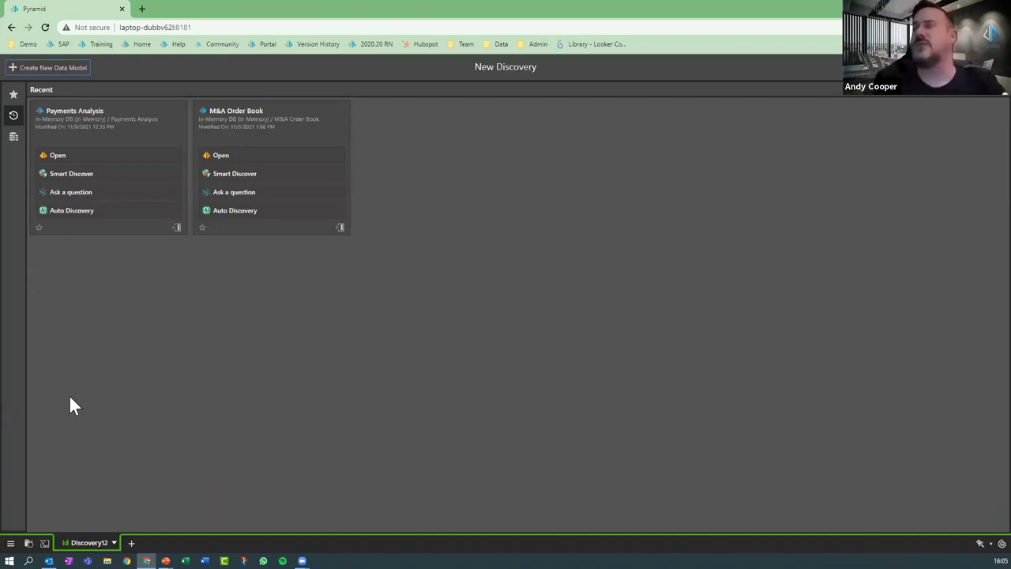
Chart MonthlyCharges by PaymentMethod from the Payments Analysis model as a column chart
click(58, 158)
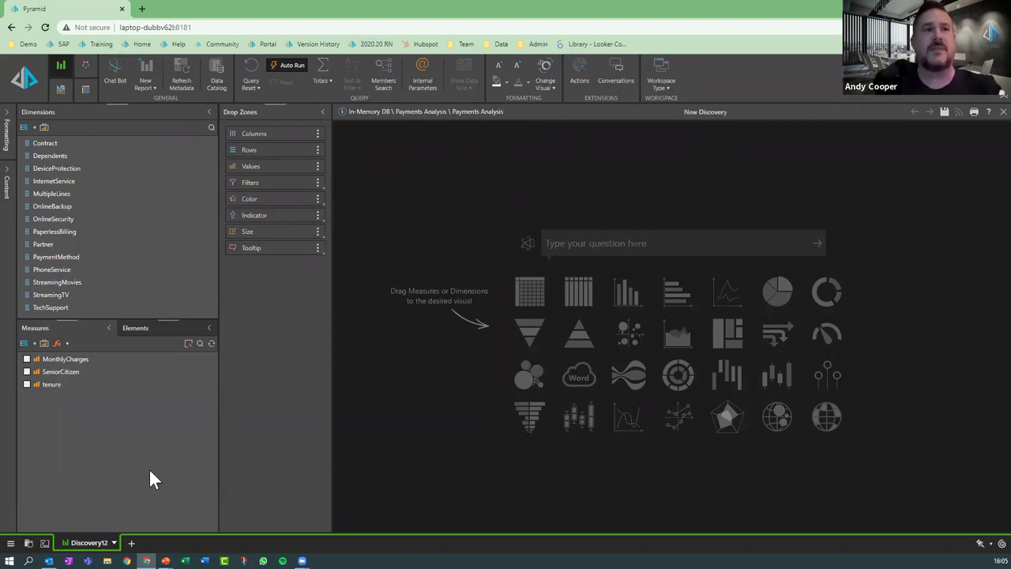
click(85, 360)
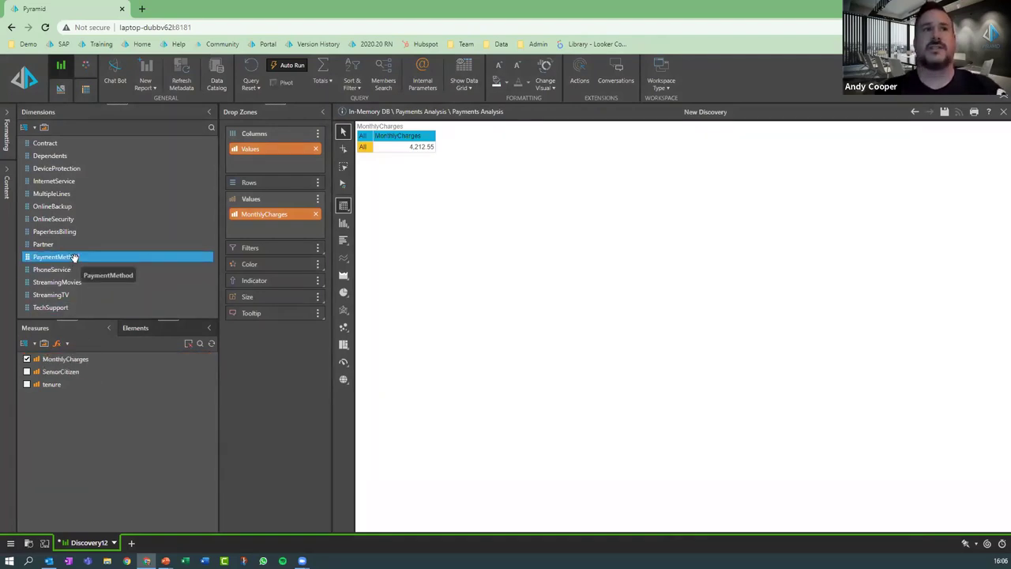
double_click(74, 258)
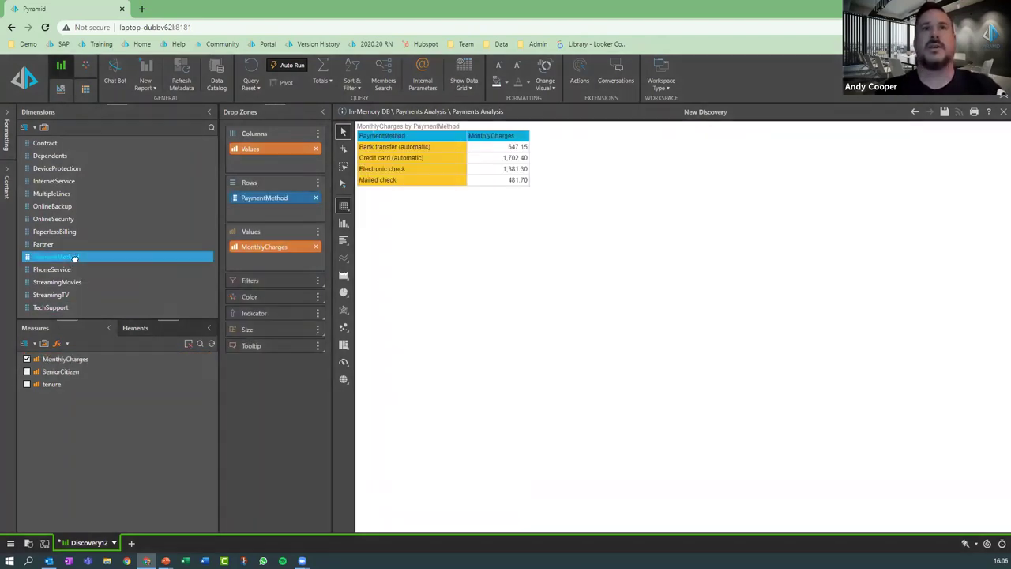
click(343, 225)
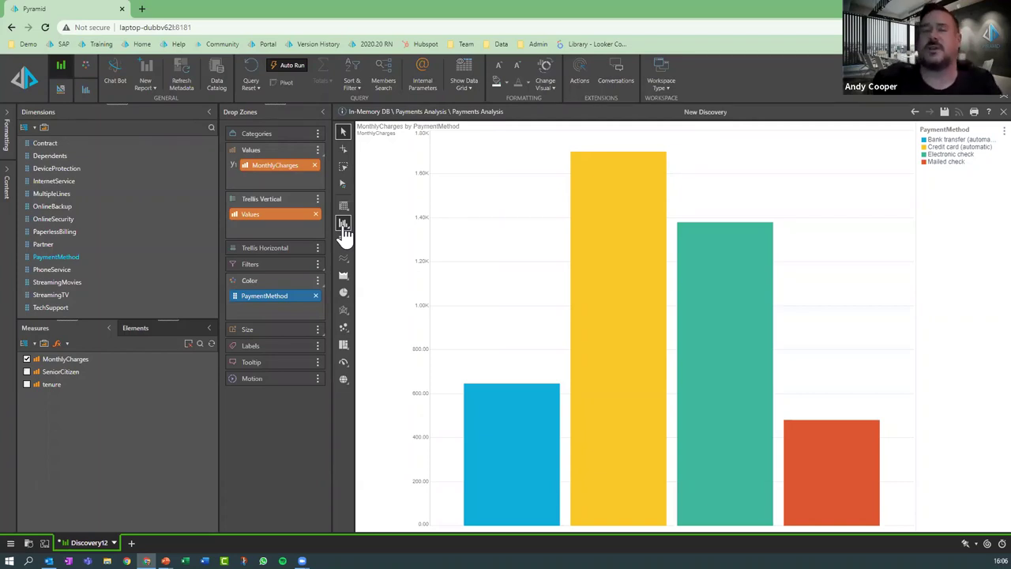
Explain the Credit card (automatic) bar and maximize the Explain window
right_click(602, 186)
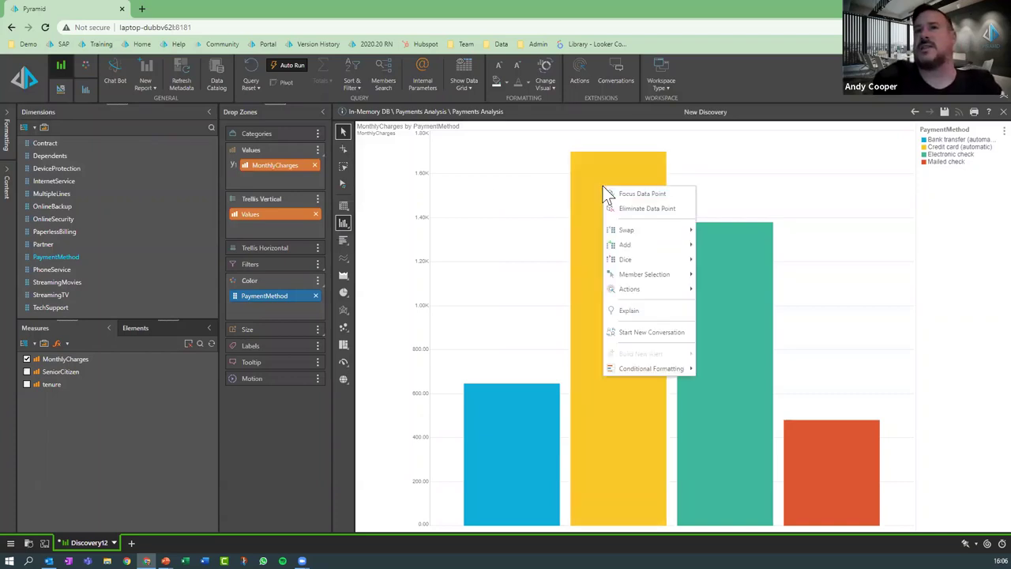
mouse_move(632, 234)
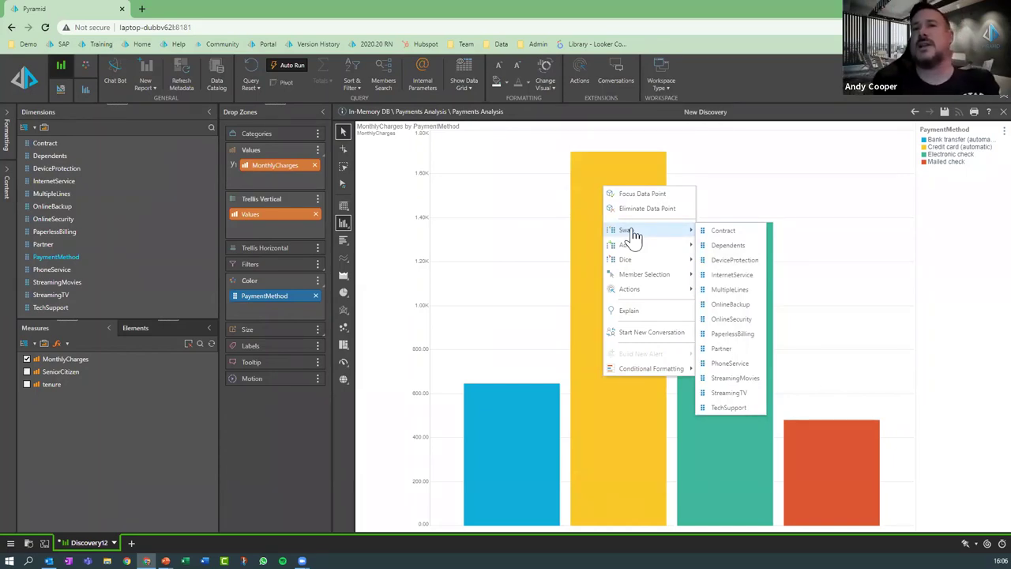
click(631, 309)
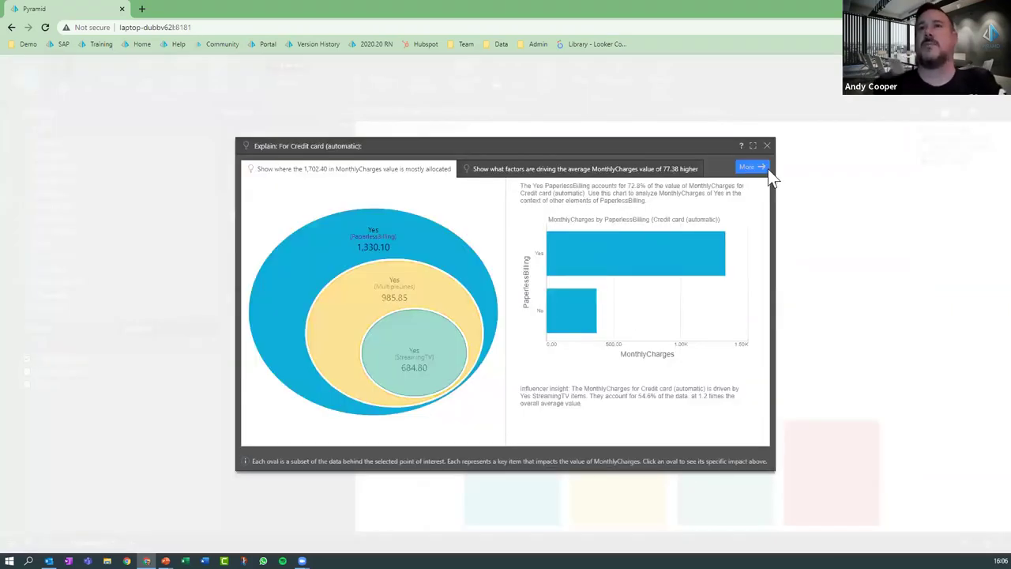
click(752, 145)
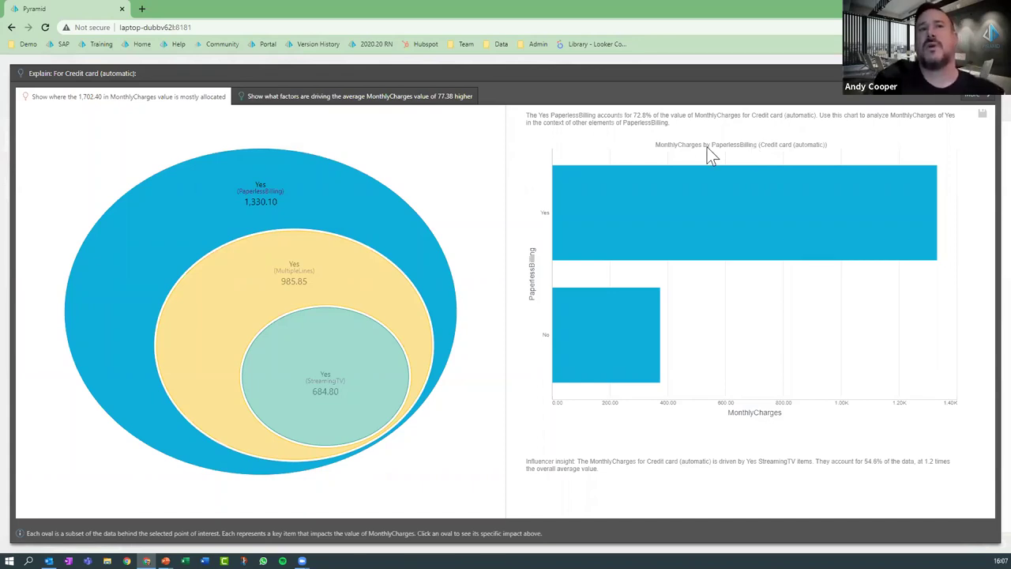
Check the StreamingTV breakdown, then settle on the MultipleLines side chart of Credit card charges
click(227, 314)
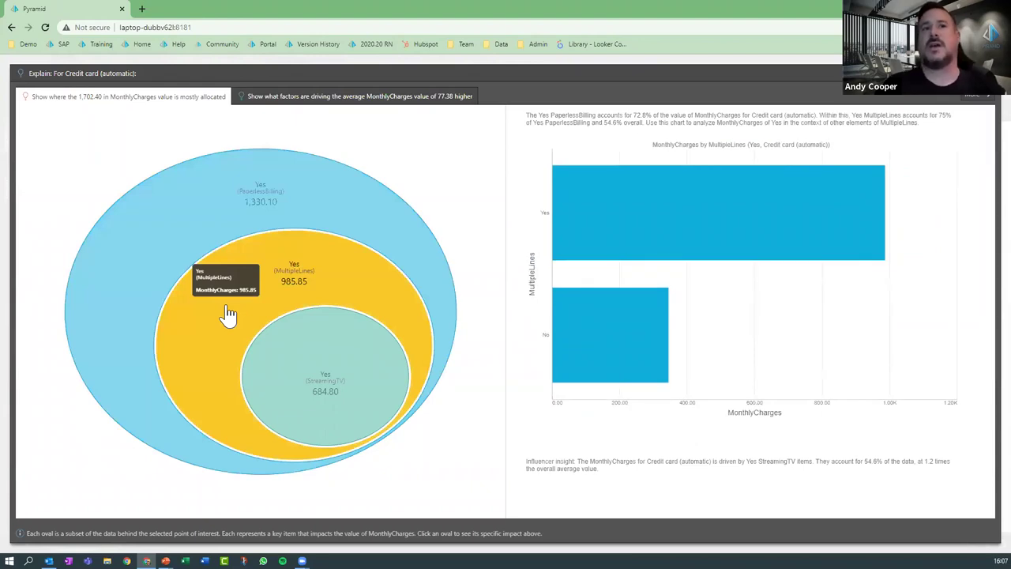
click(277, 372)
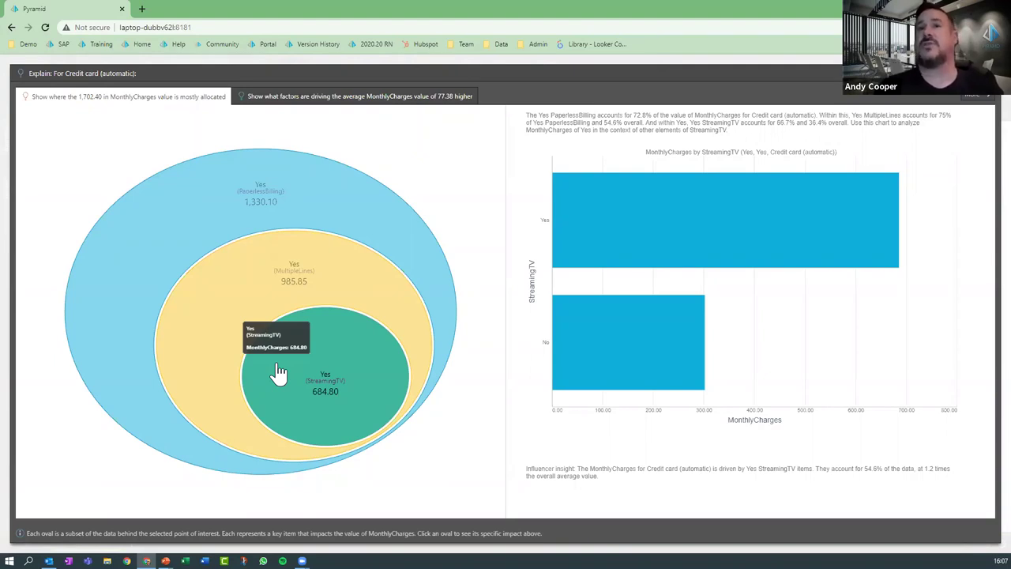
click(251, 314)
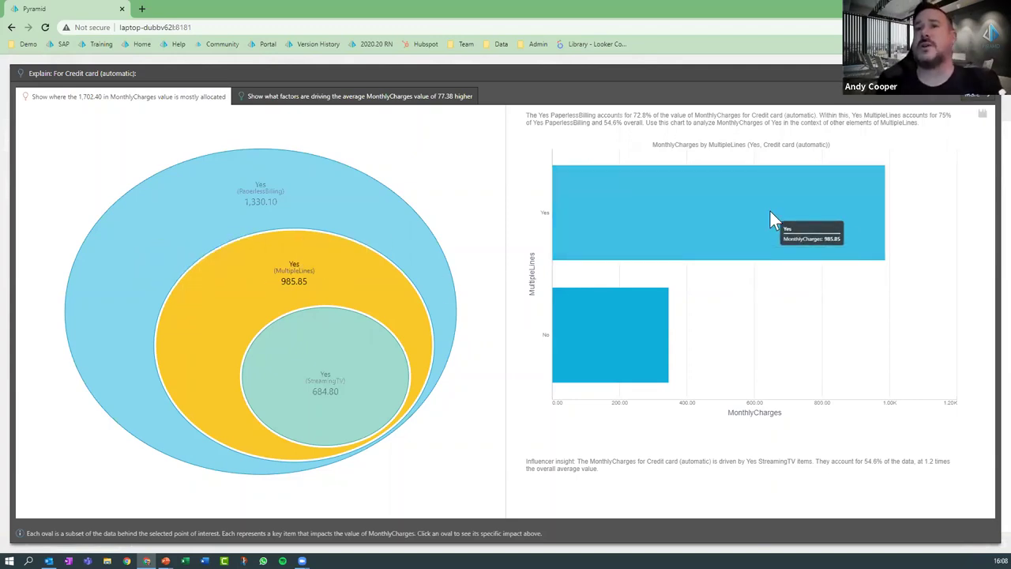
Swap the StreamingTV Yes breakdown to Contract, save it as a dashboard, and return to PaperlessBilling
right_click(733, 213)
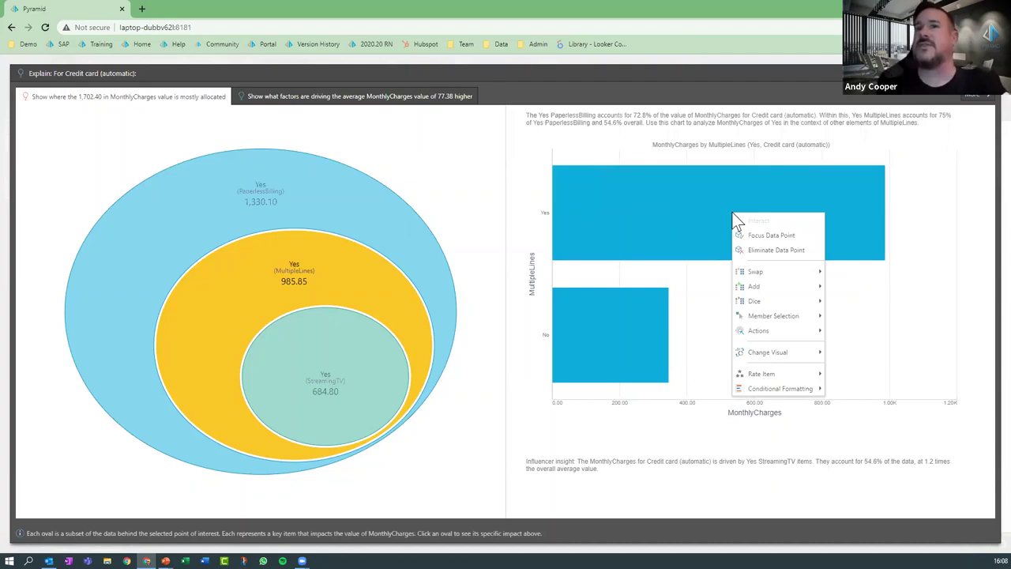
click(344, 407)
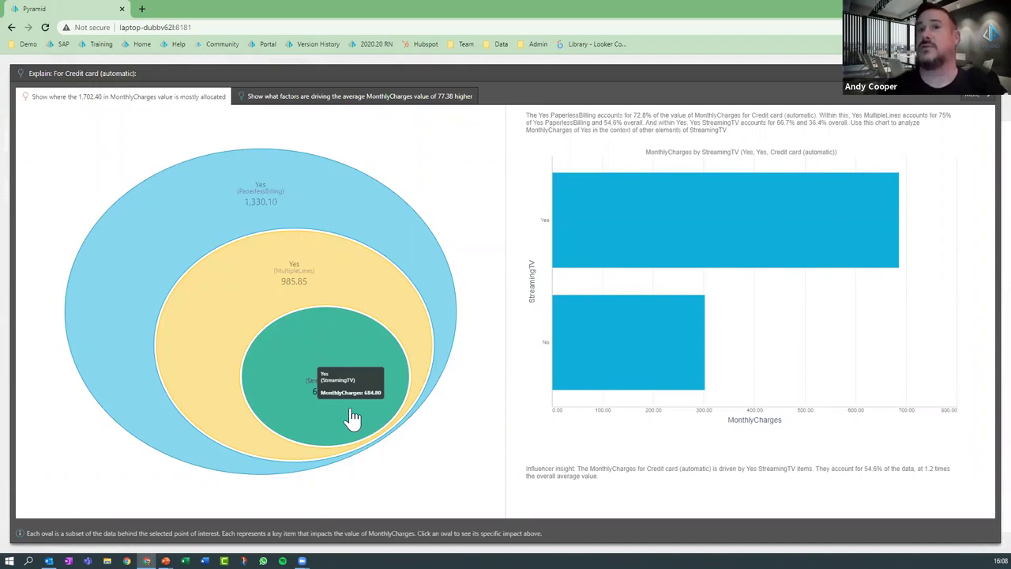
right_click(808, 210)
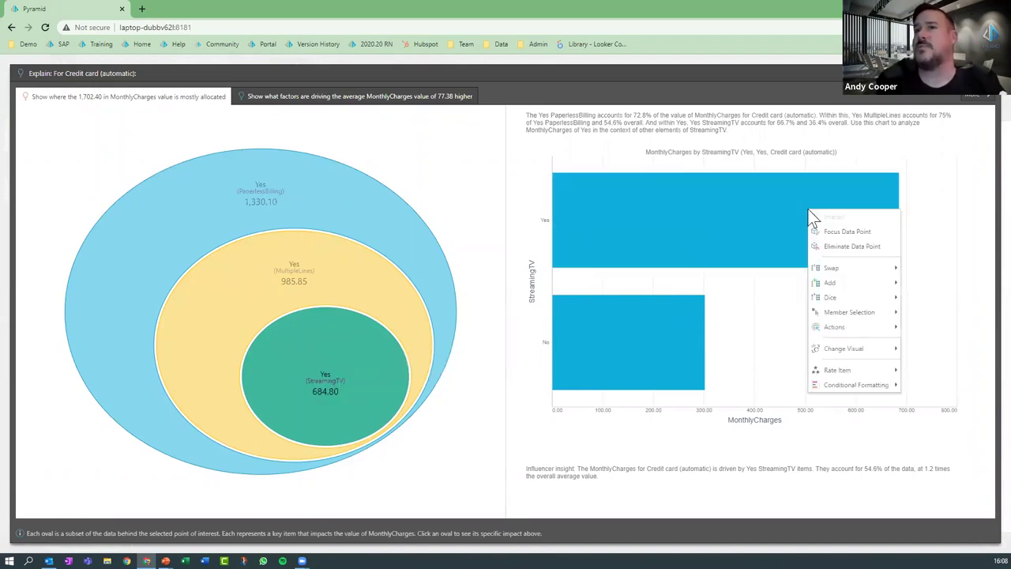
mouse_move(828, 268)
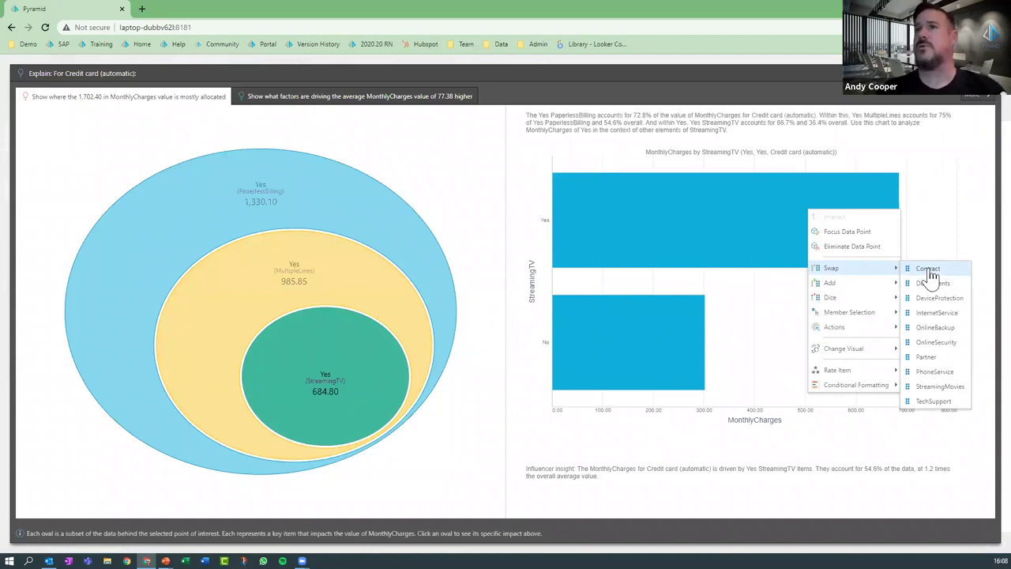
click(928, 270)
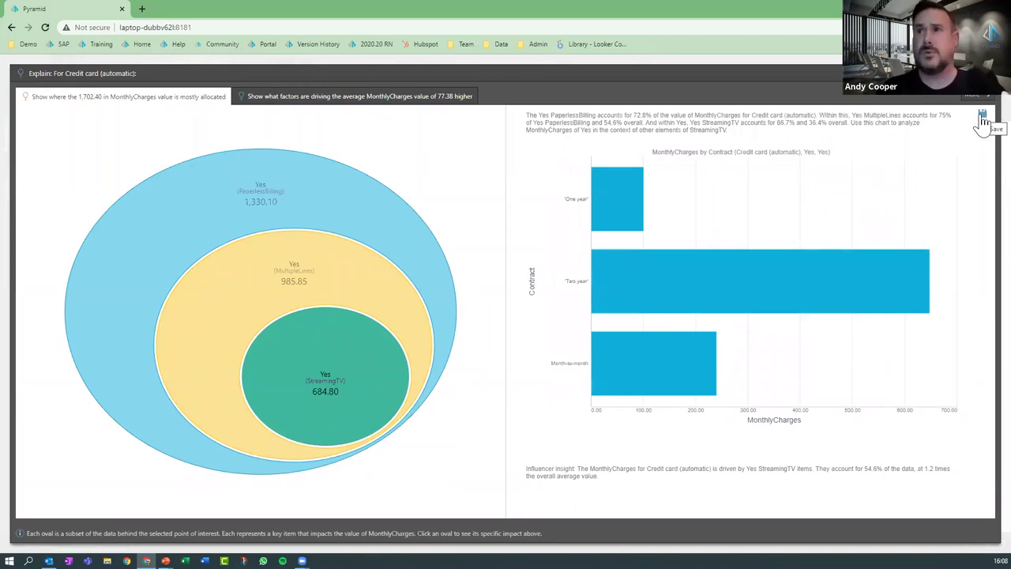
click(982, 118)
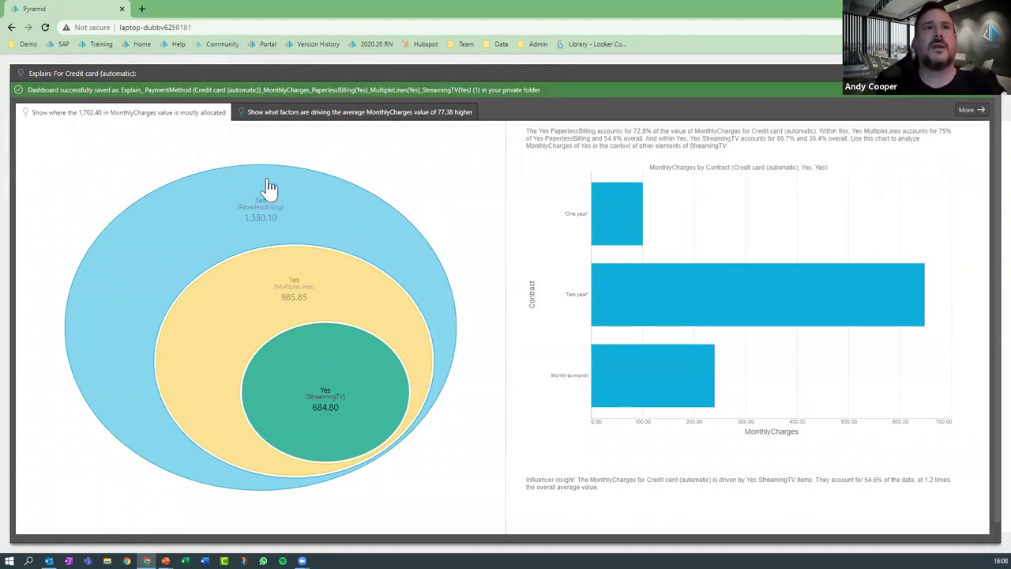
click(250, 213)
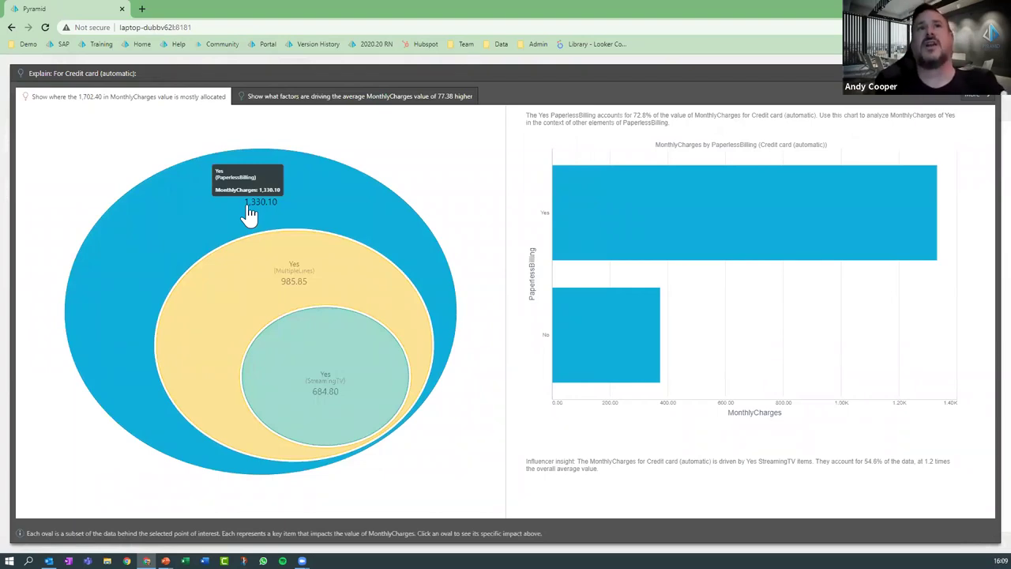
In the Influencers view, chart MonthlyCharges by StreamingMovies within Fiber optic InternetService
click(308, 101)
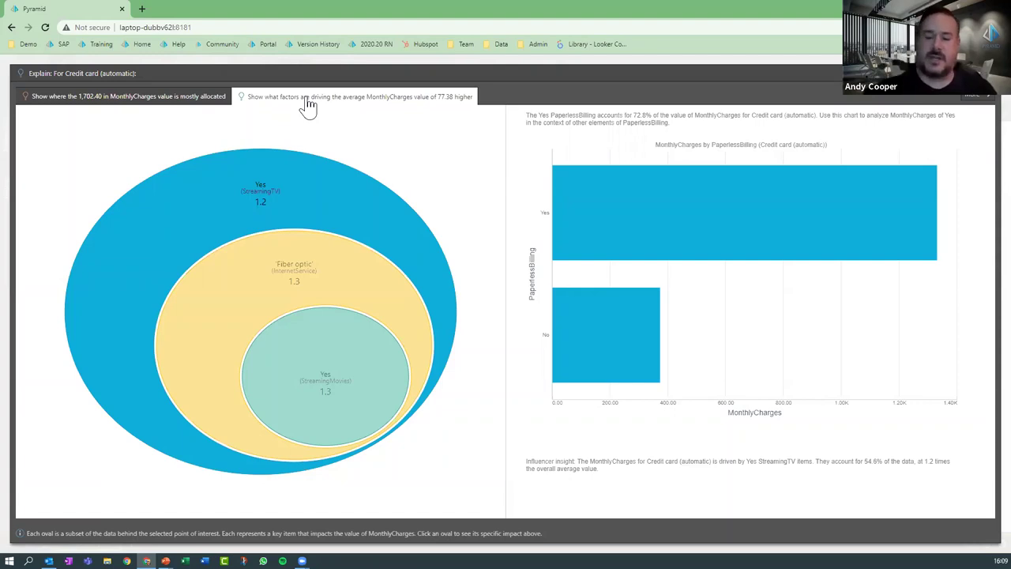
click(197, 102)
mouse_move(215, 199)
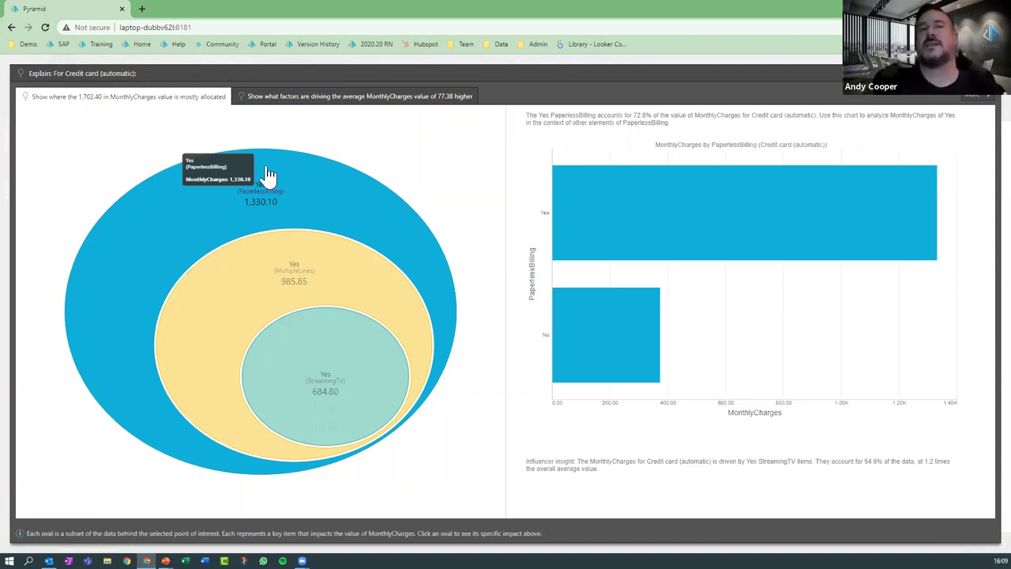
click(316, 107)
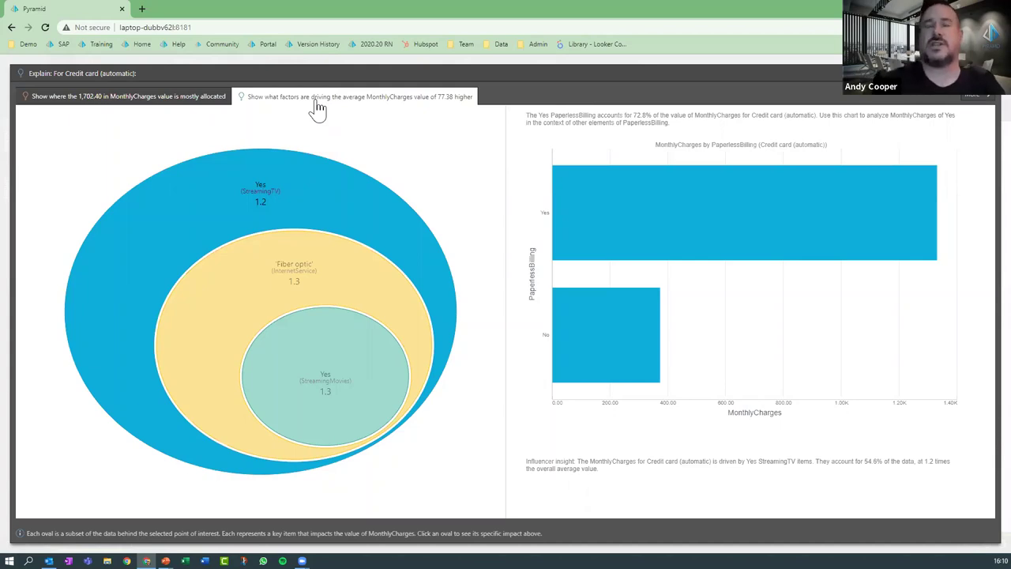
click(271, 284)
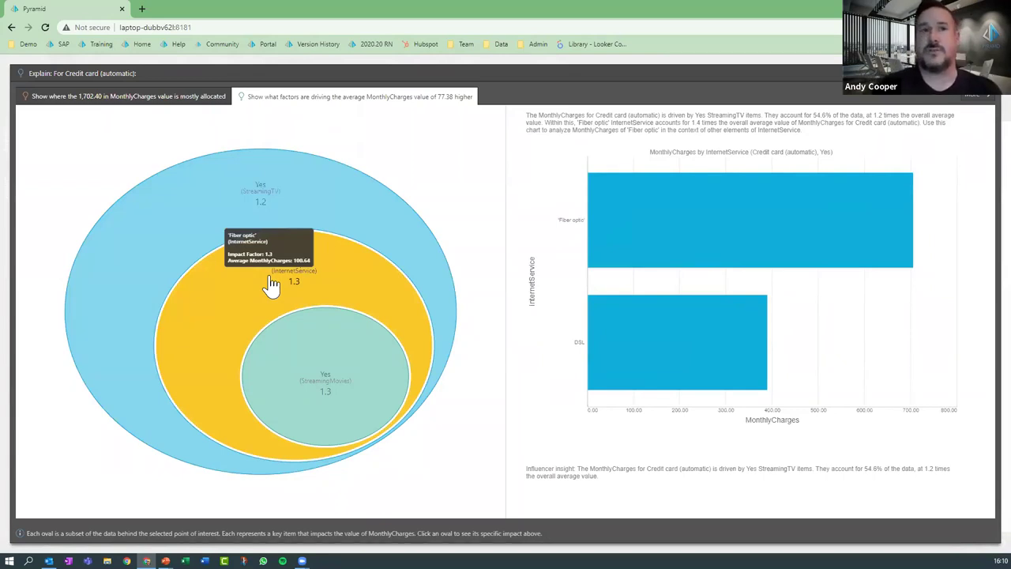
click(326, 375)
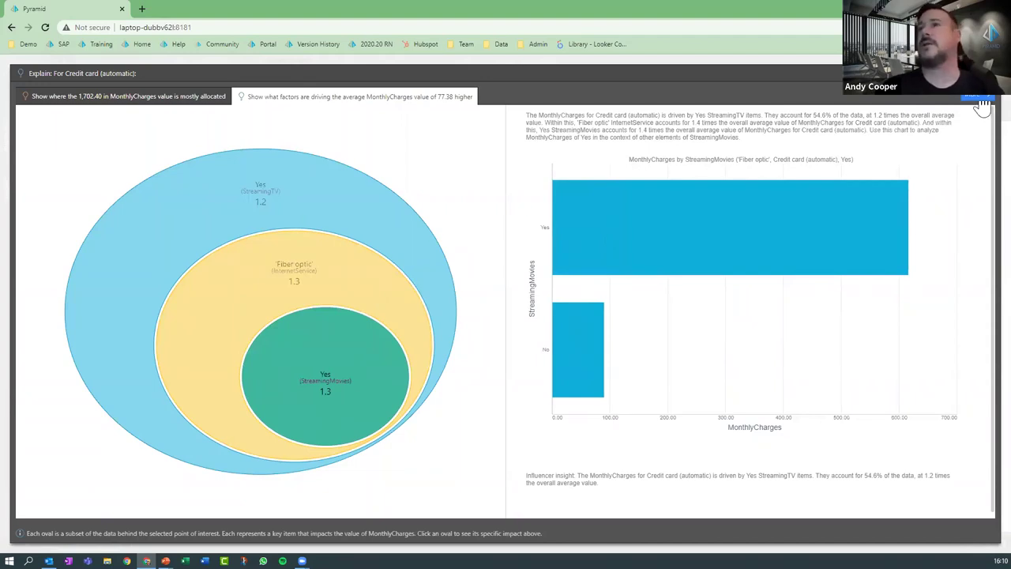
Show the Dominant Drivers tree with all branches expanded, zoomed in for readability
click(981, 106)
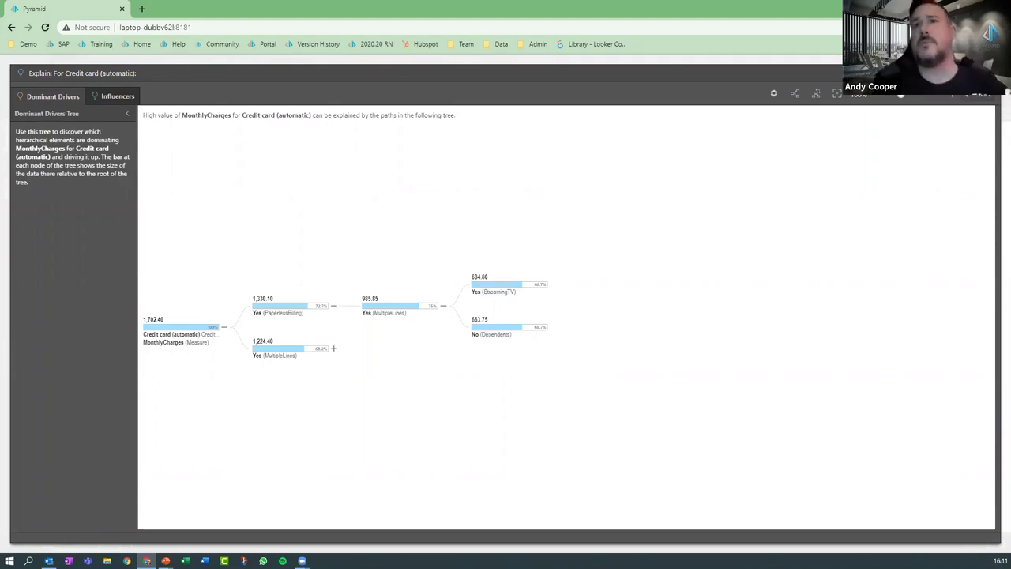
click(796, 95)
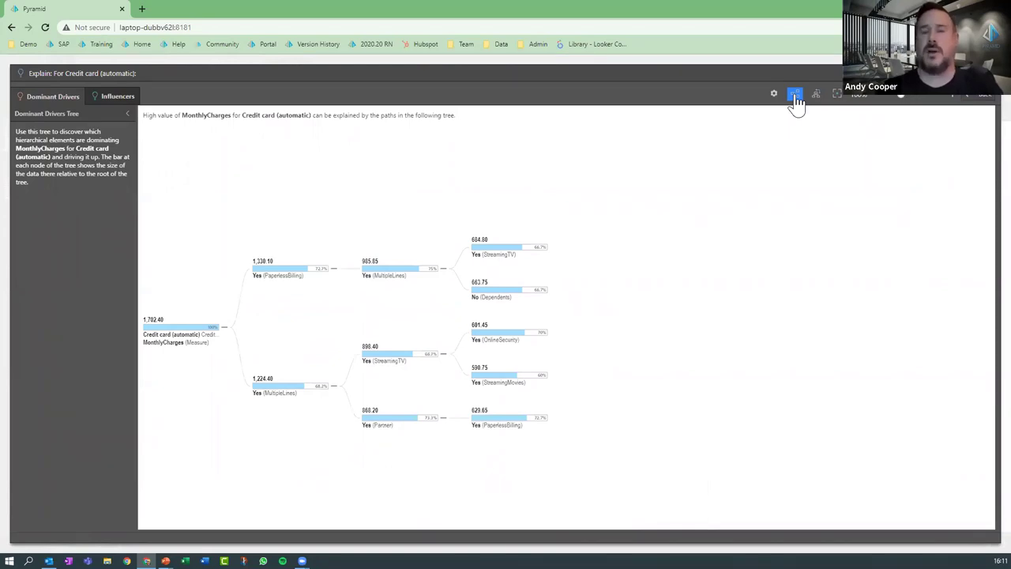
click(954, 101)
click(953, 101)
click(953, 101)
click(953, 101)
click(953, 103)
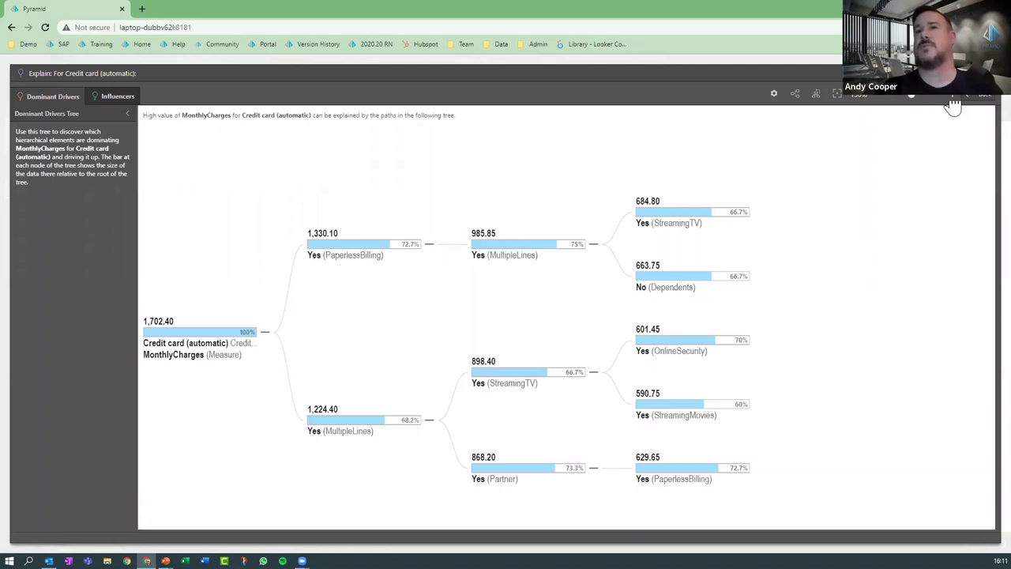
Set the Dominant Drivers tree to 5 levels and zoom into the redrawn tree
click(773, 95)
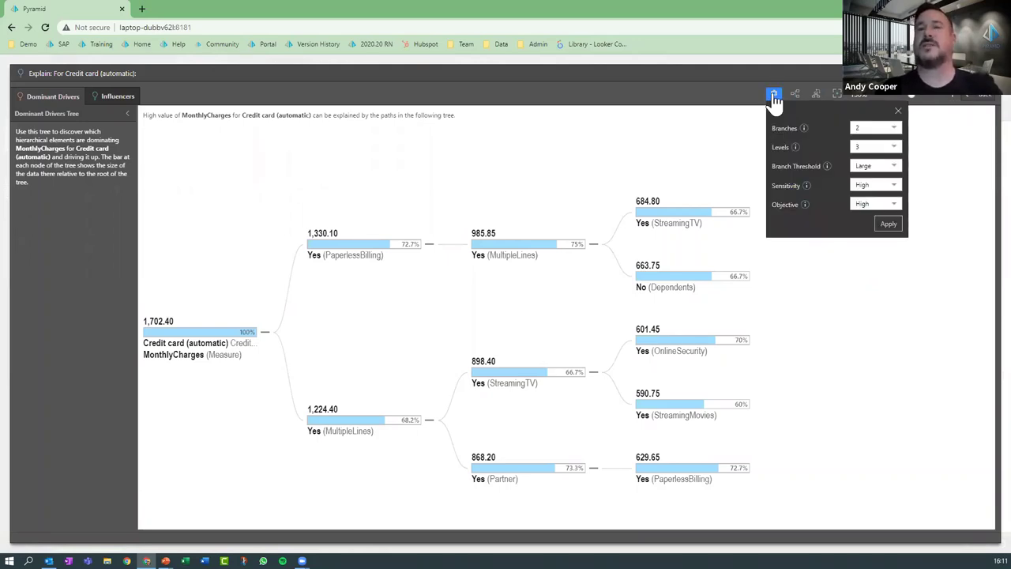
click(855, 131)
click(857, 145)
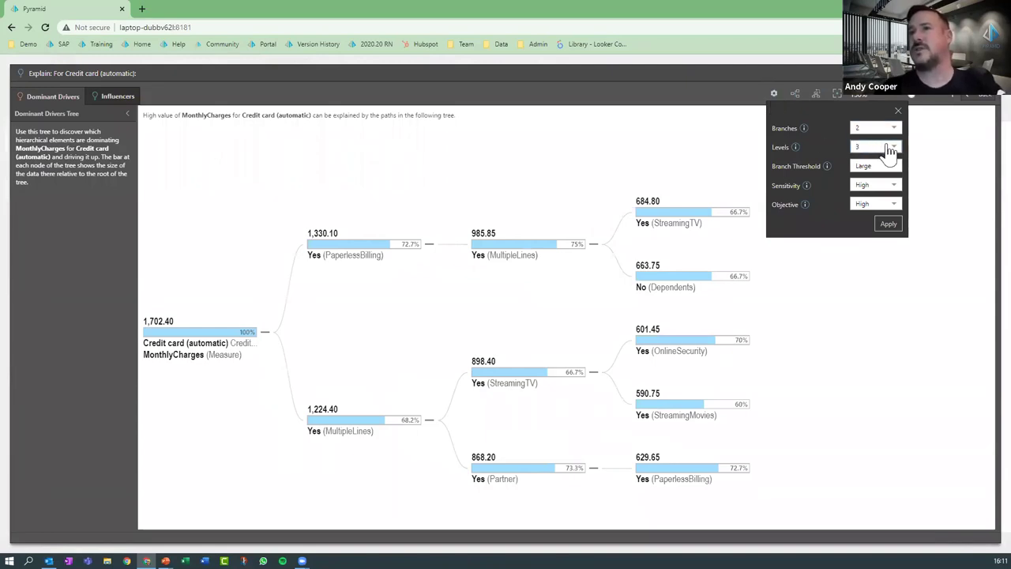
click(892, 149)
click(854, 198)
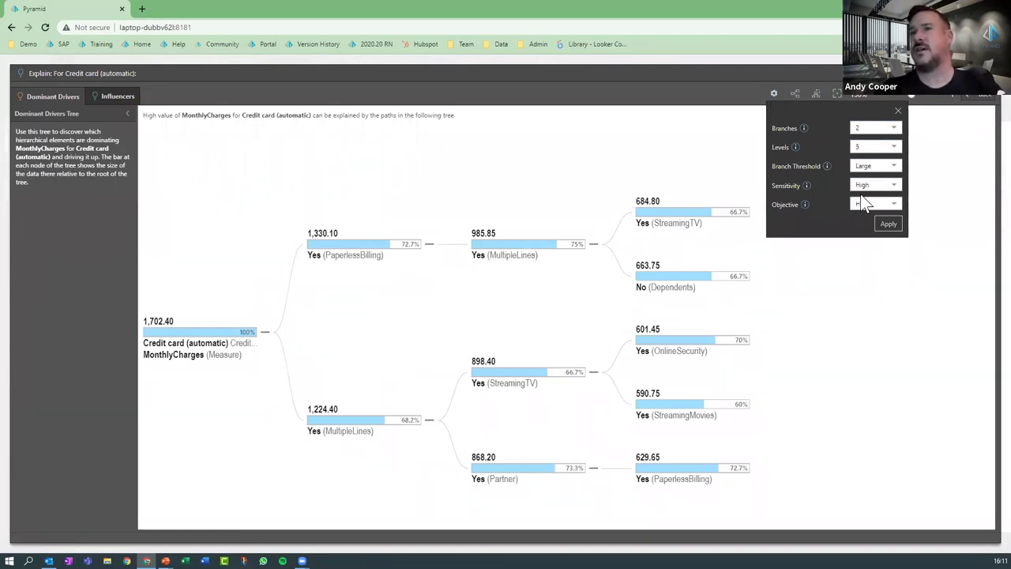
click(887, 226)
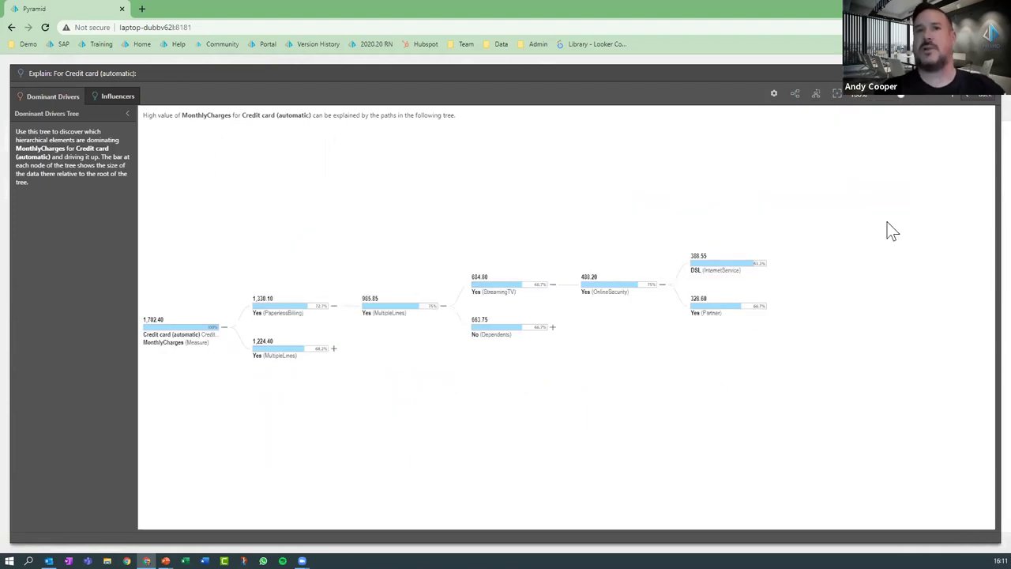
click(952, 98)
click(951, 101)
click(952, 101)
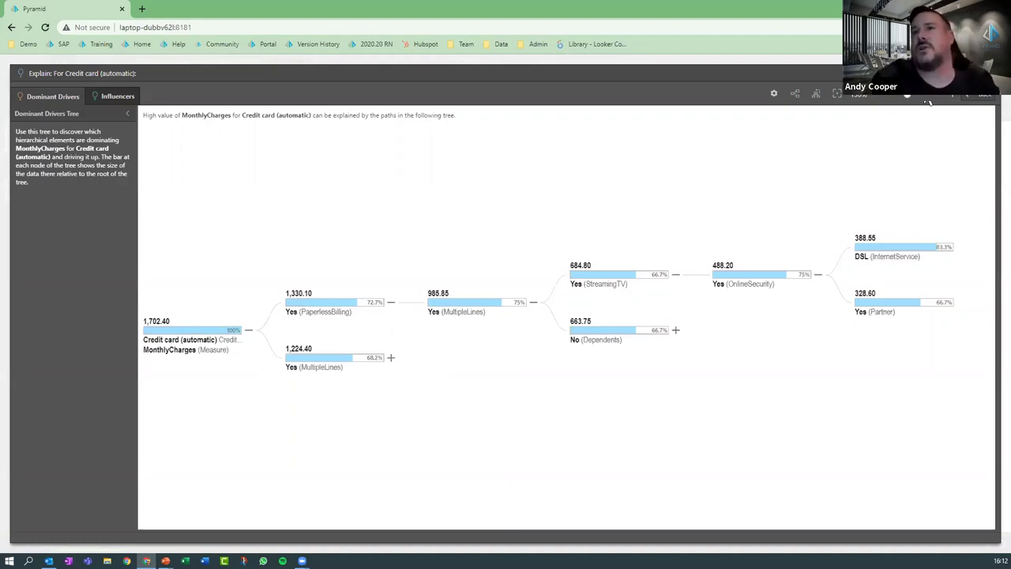
Set the driver tree's Objective to Low and zoom into the redrawn tree
click(774, 97)
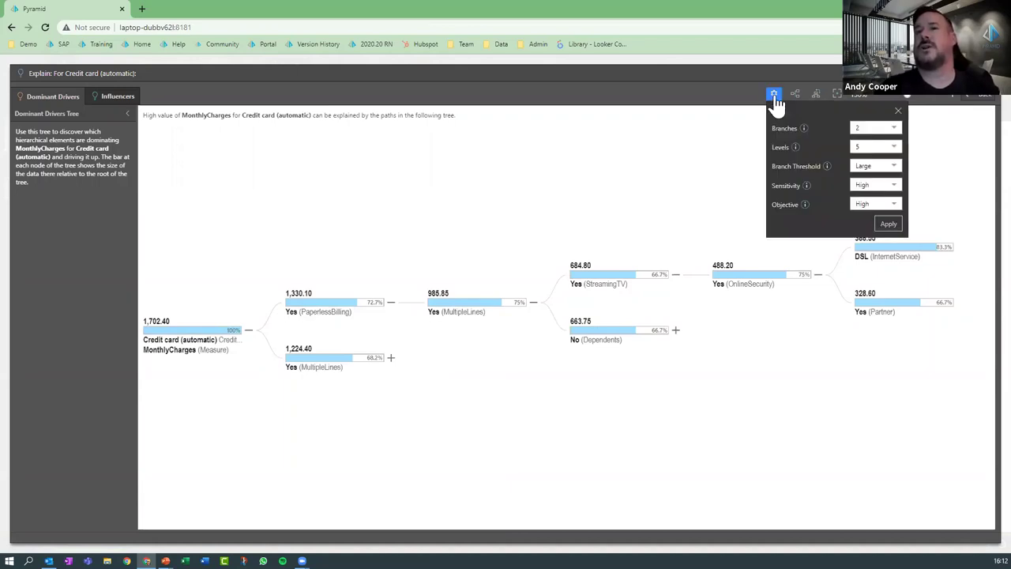
click(893, 206)
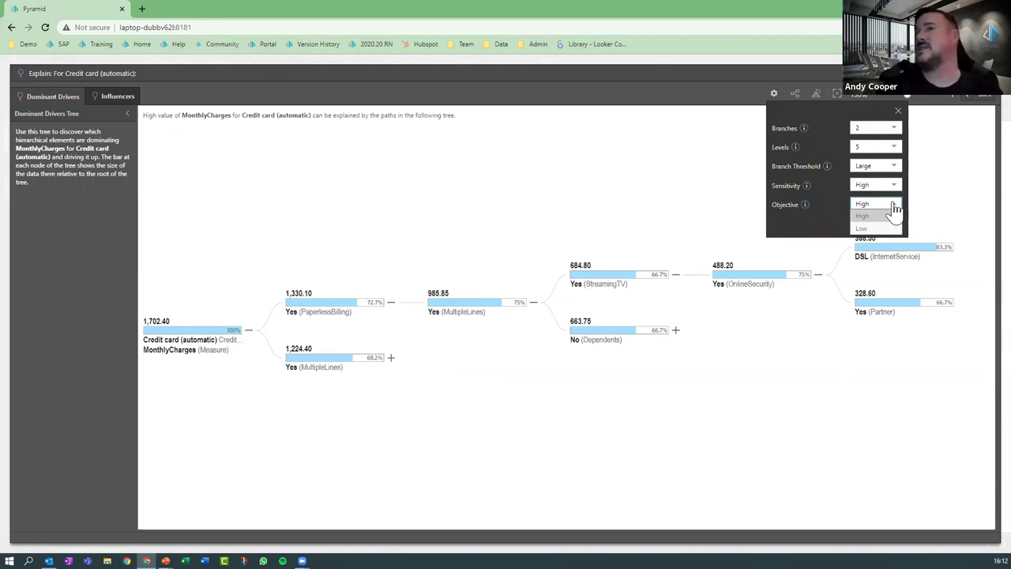
click(869, 228)
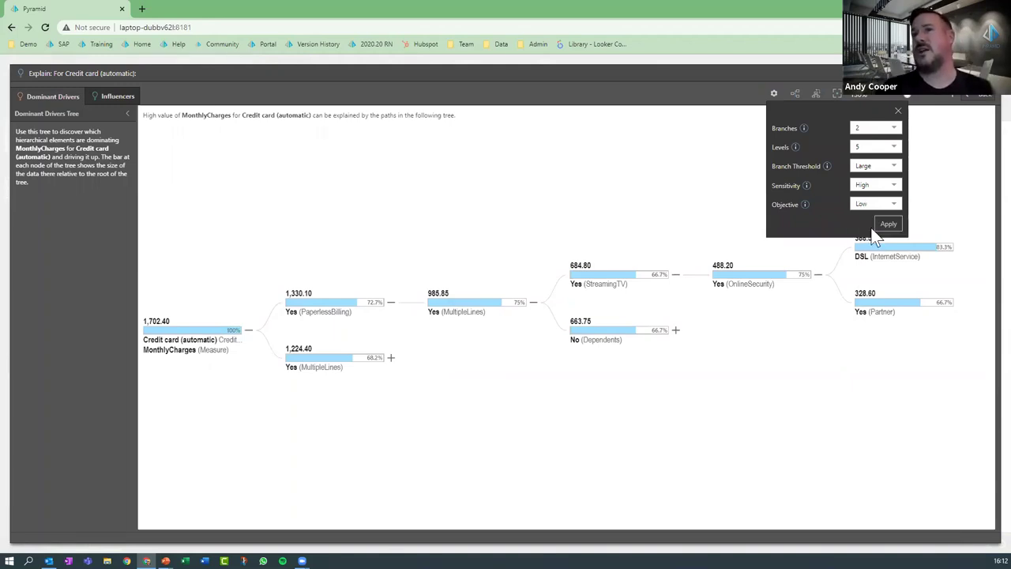
click(883, 226)
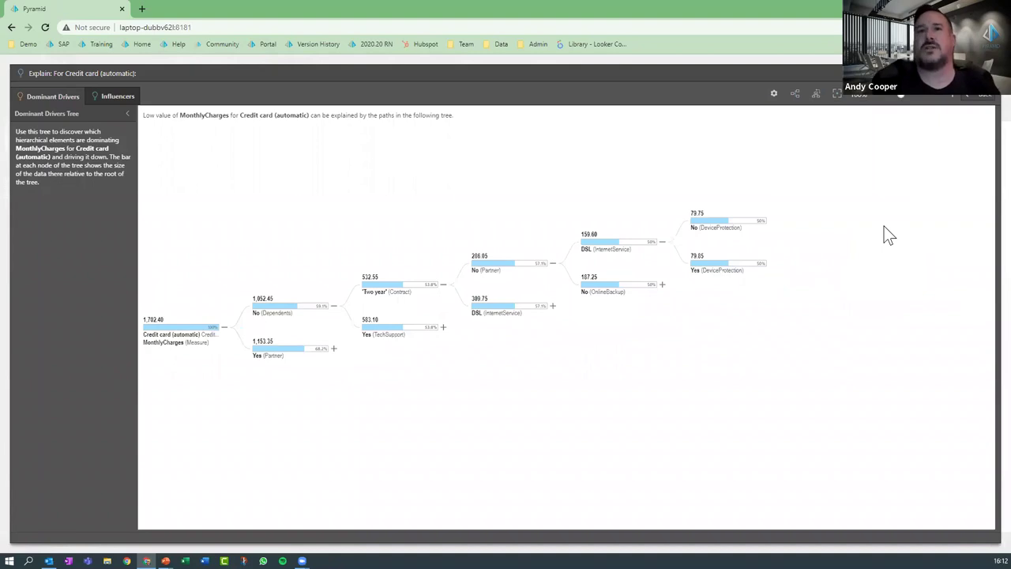
click(951, 99)
click(952, 99)
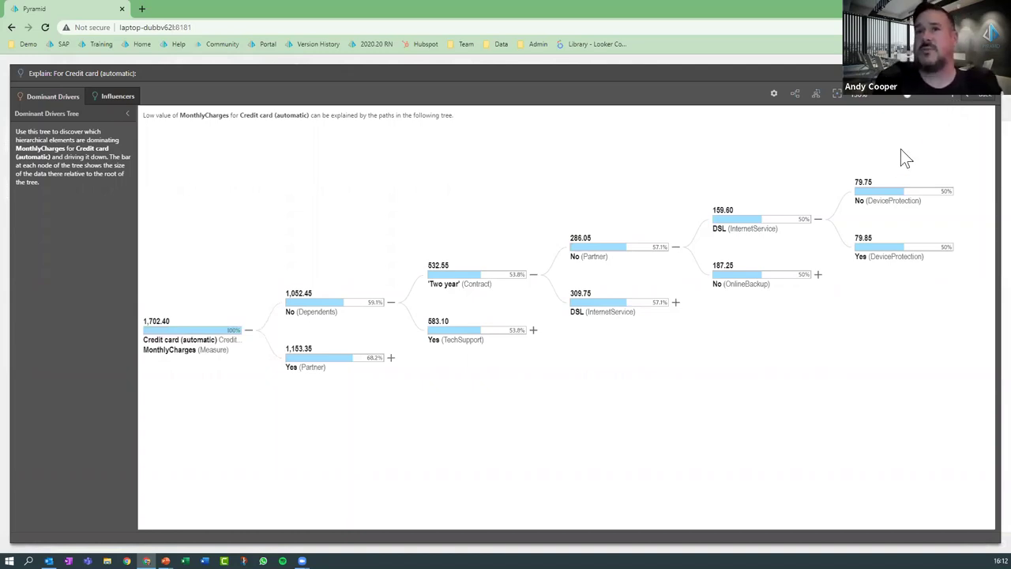
mouse_move(323, 315)
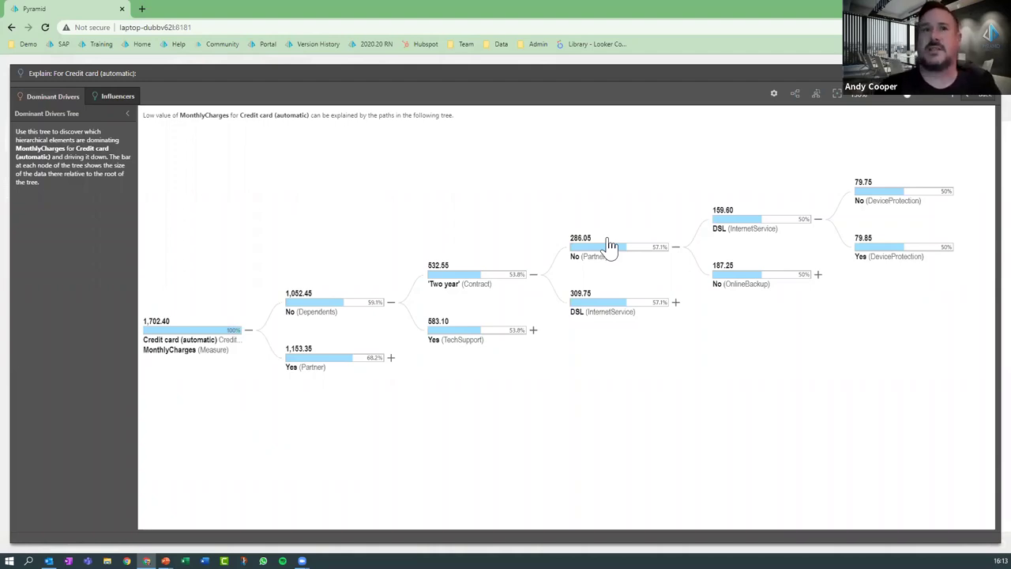
View the Influencers tree, then close Explain to return to the Discovery12 column chart
click(106, 101)
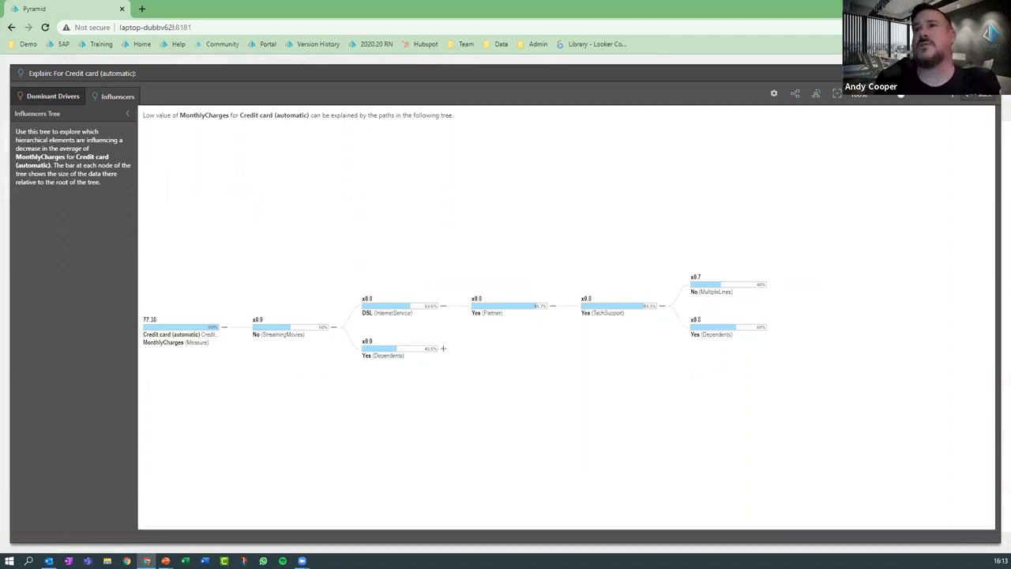
key(Escape)
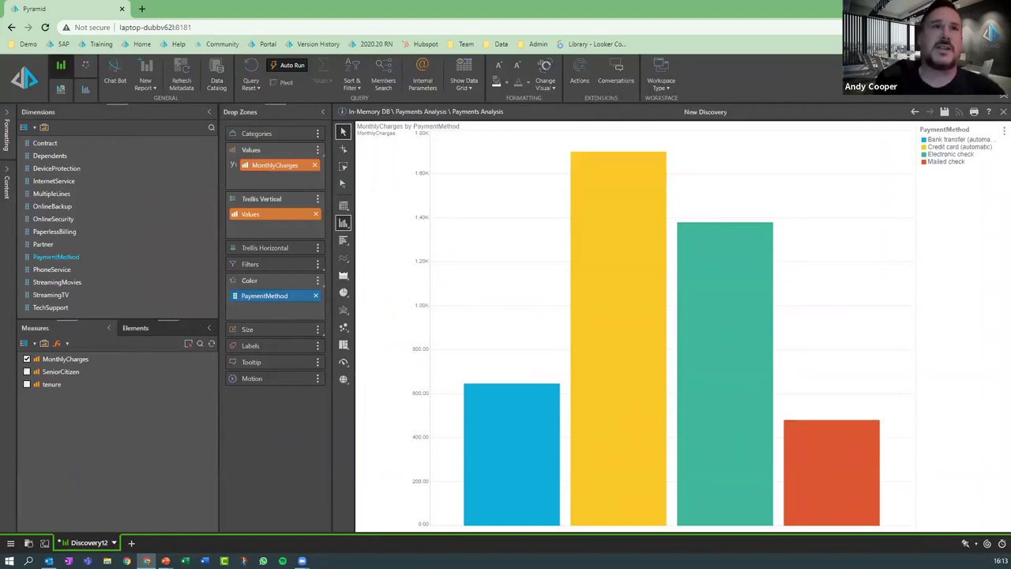
Ask the Chat Bot why Mailed check charges are low, then return to the presentation
click(114, 71)
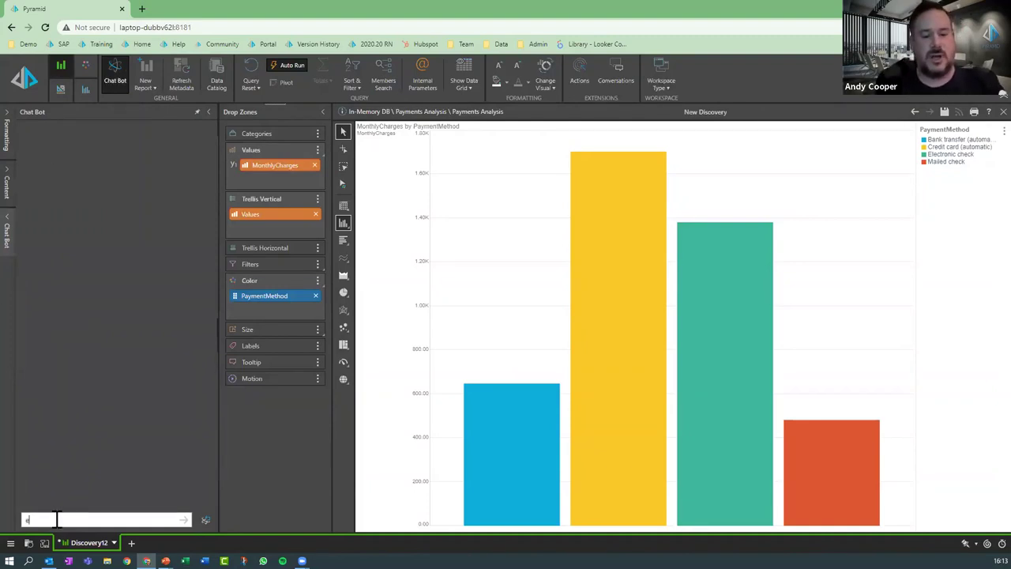
text(explain why mailed check is low)
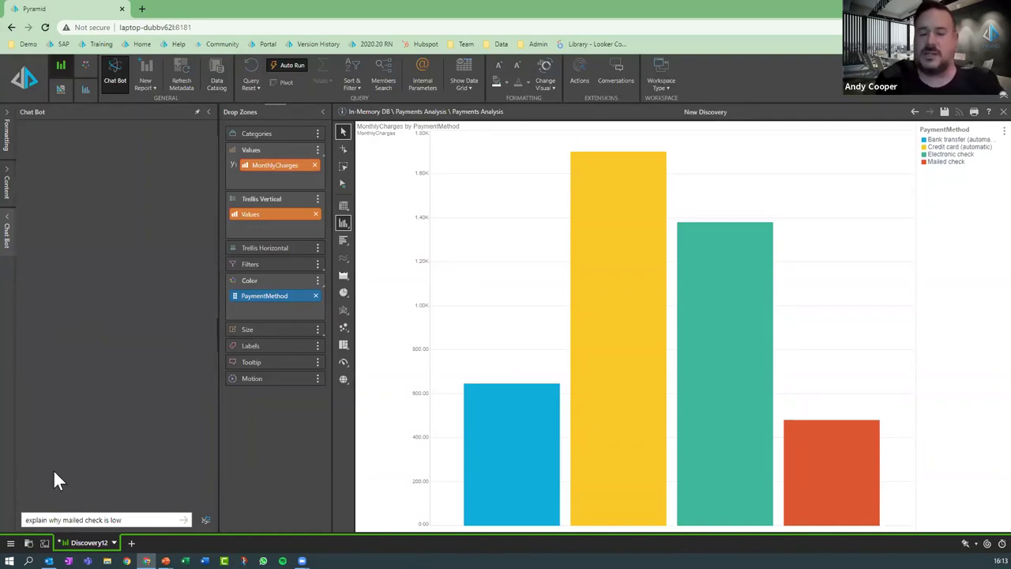
key(Return)
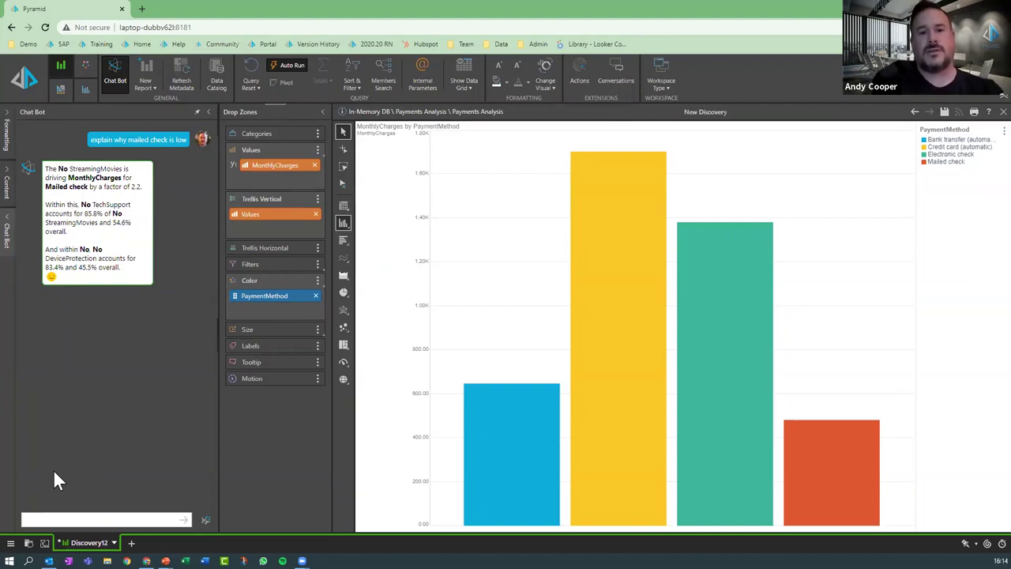
key(alt+Tab)
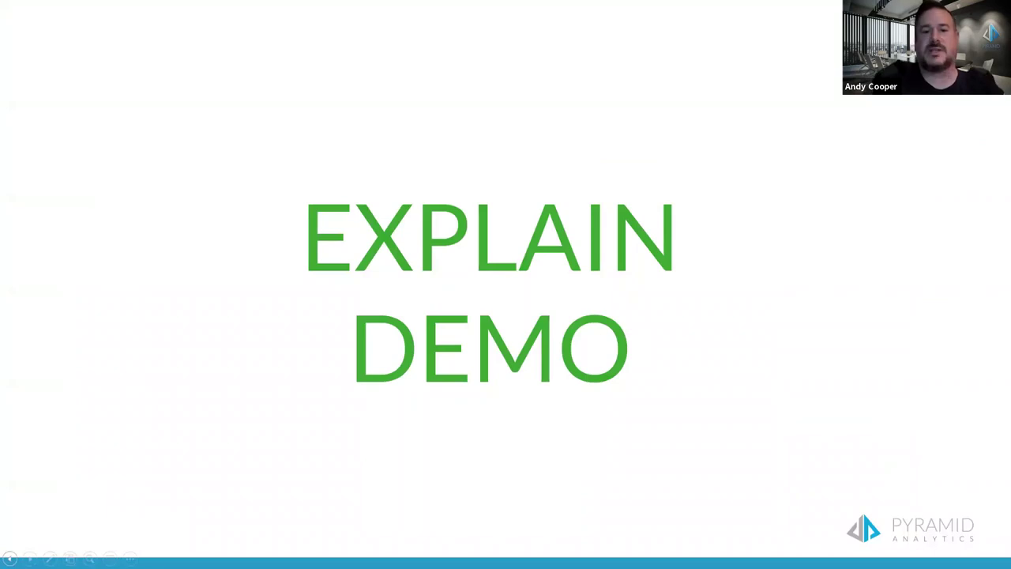
Advance to the Summary slide on insights in seconds and ease of use
key(Right)
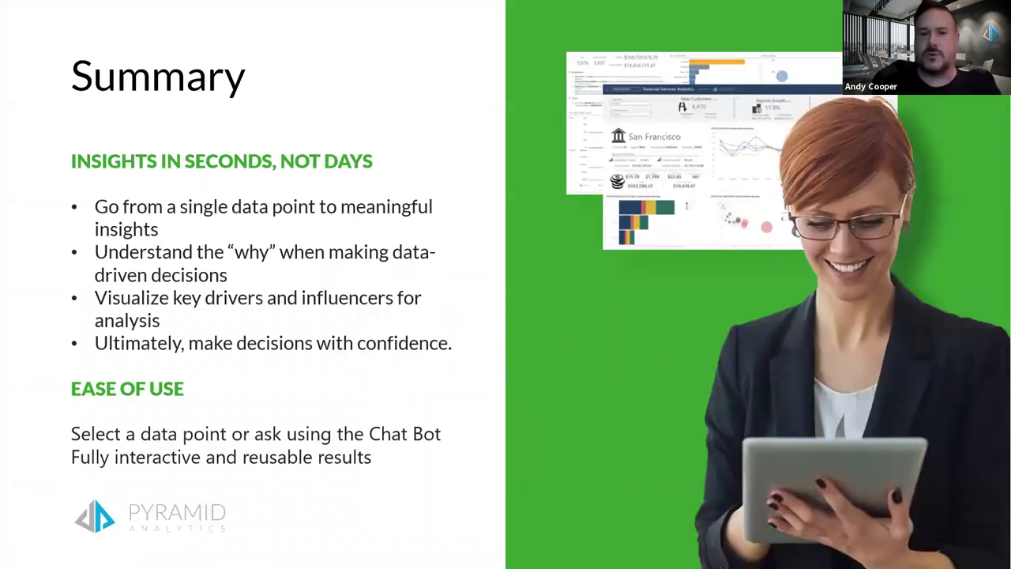